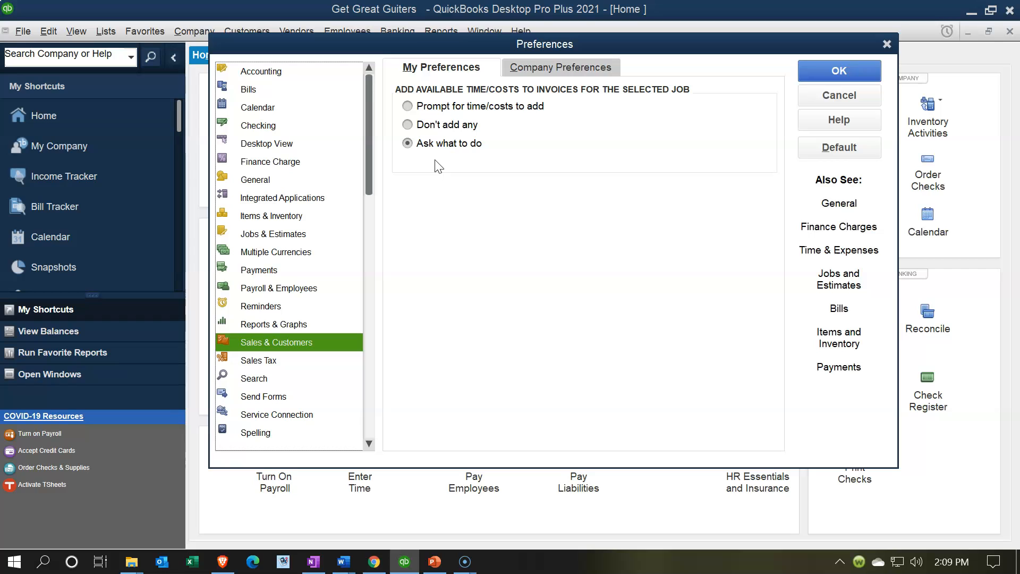
Review the company-level Sales & Customers preferences, including the usual shipping methods, FOB and invoice packing slip templates
click(559, 73)
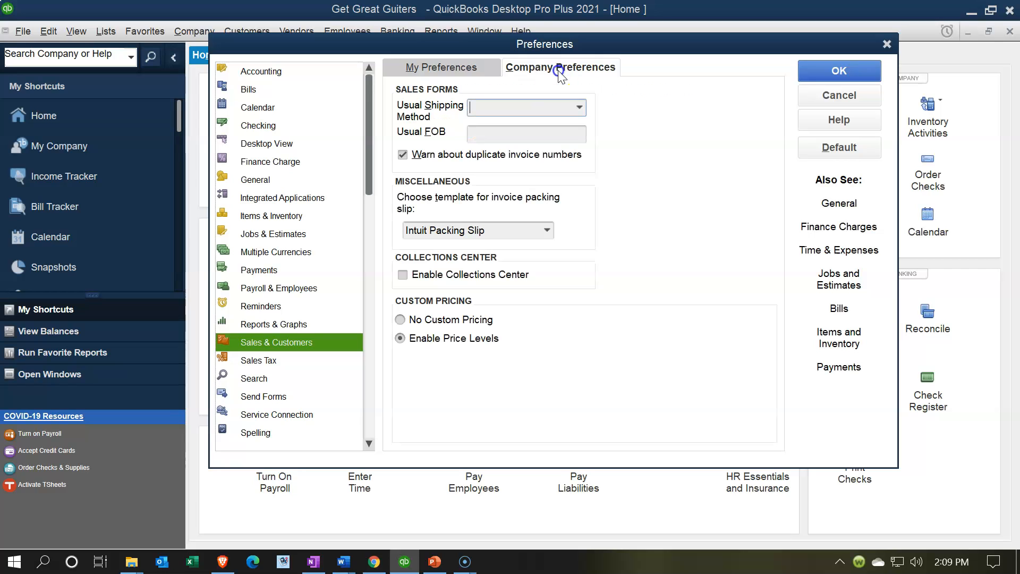
click(581, 109)
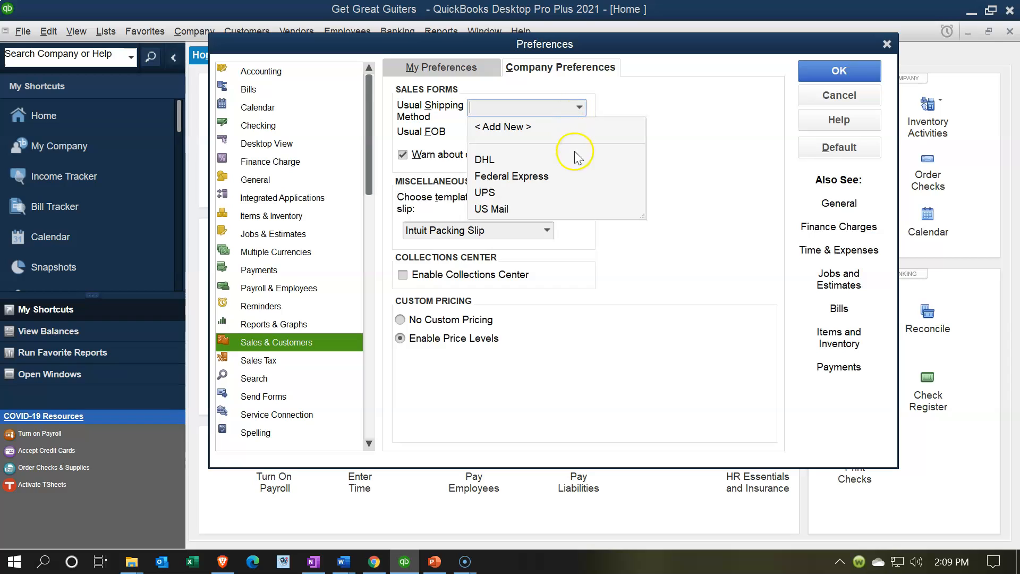
click(713, 159)
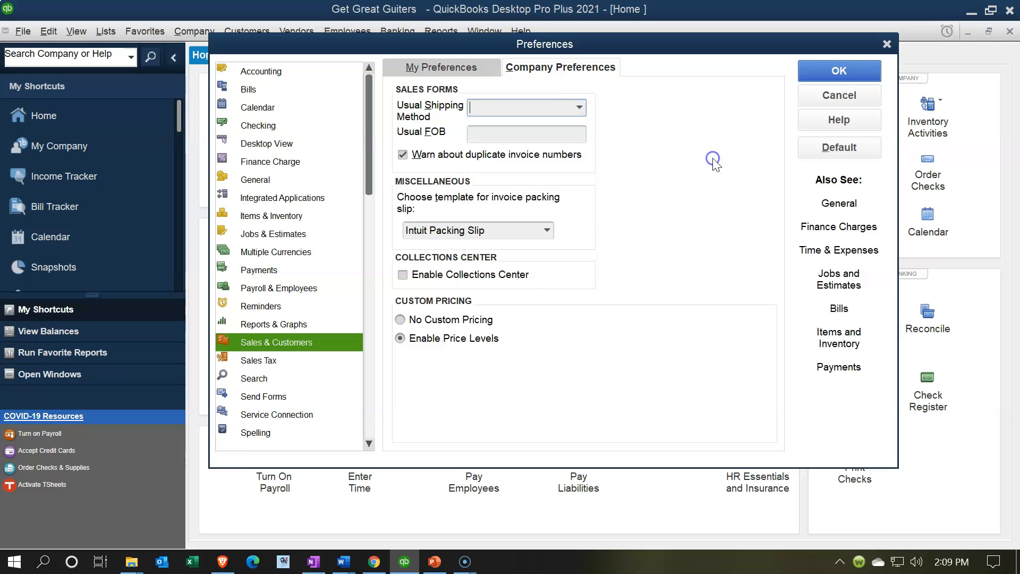
click(491, 137)
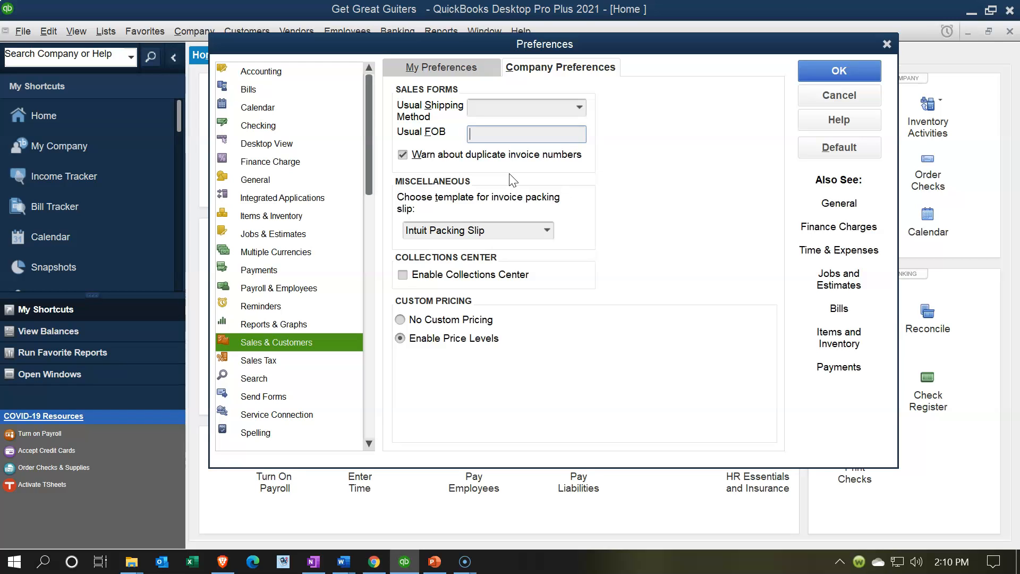
click(547, 230)
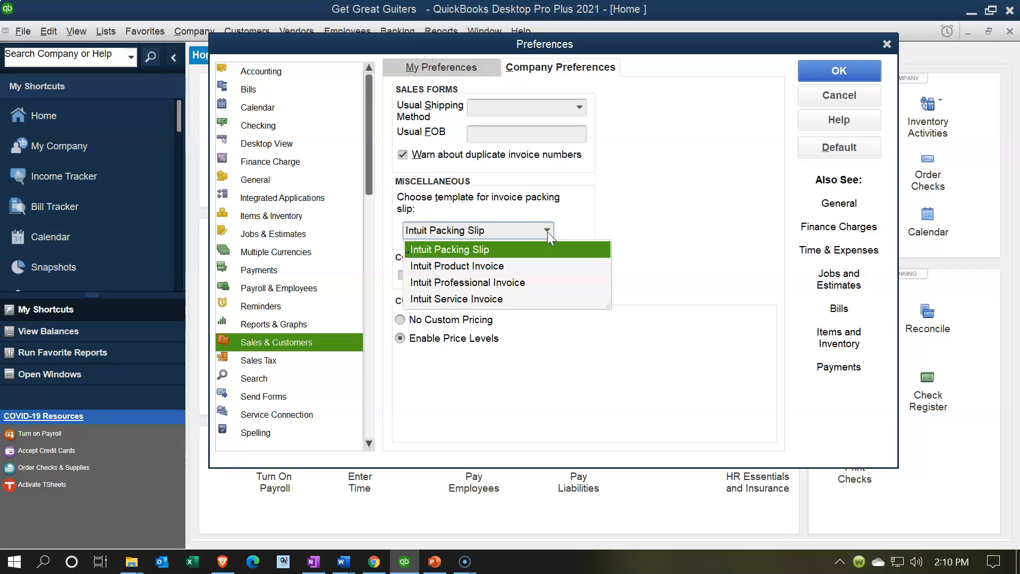
click(548, 232)
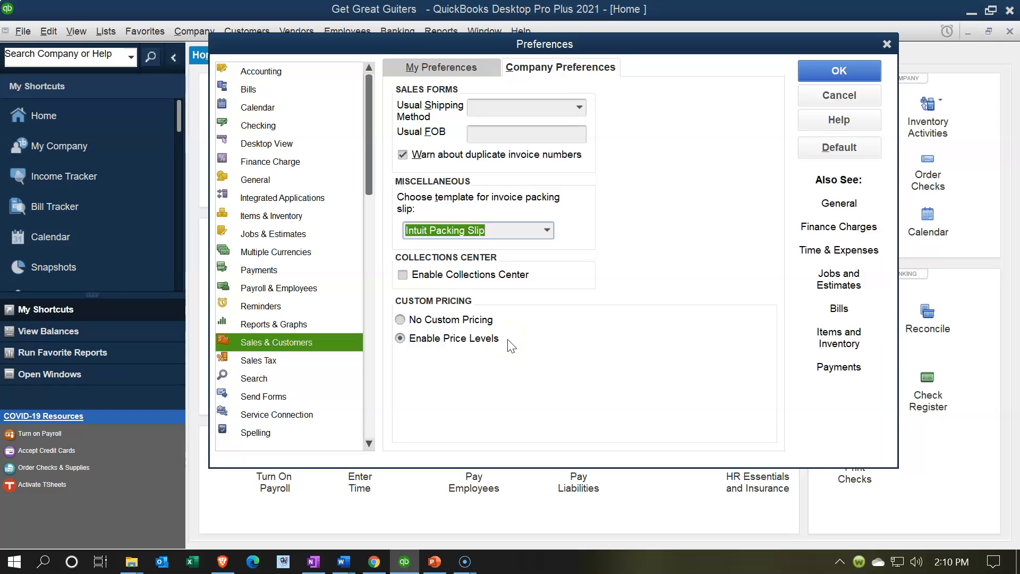
Turn on charging sales tax in the company-level Sales Tax preferences
click(287, 362)
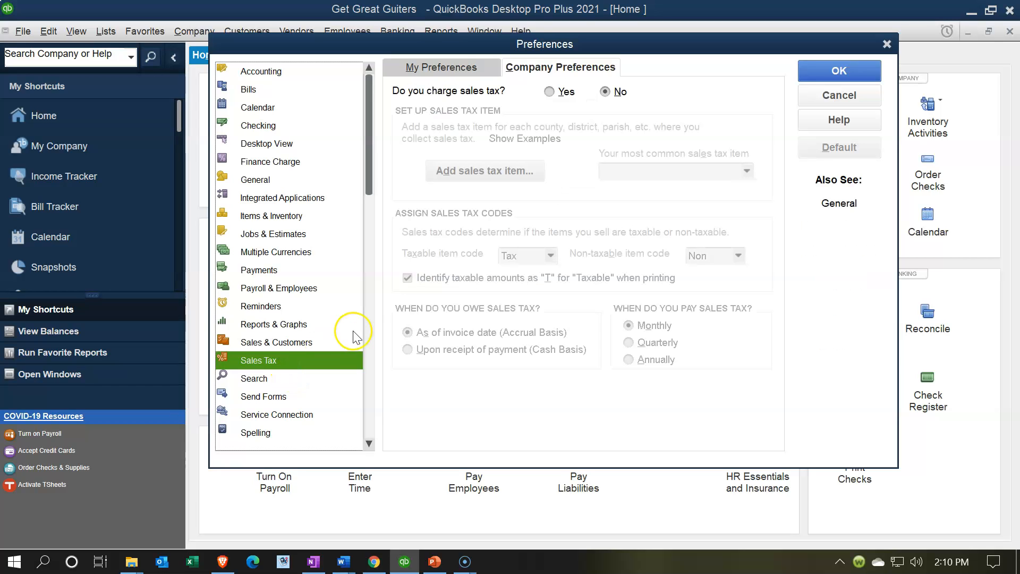
click(475, 74)
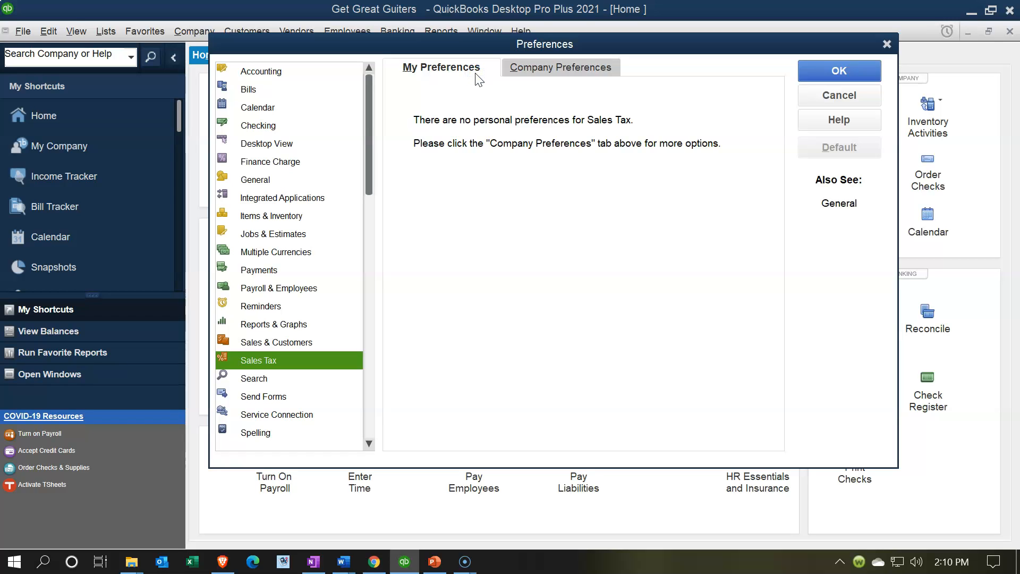
click(494, 76)
click(515, 75)
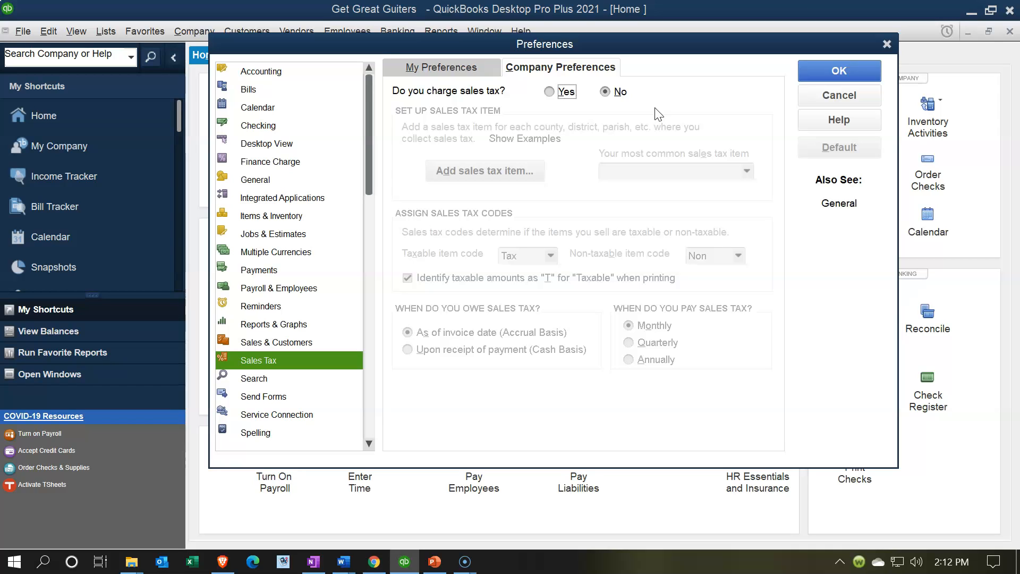
click(553, 97)
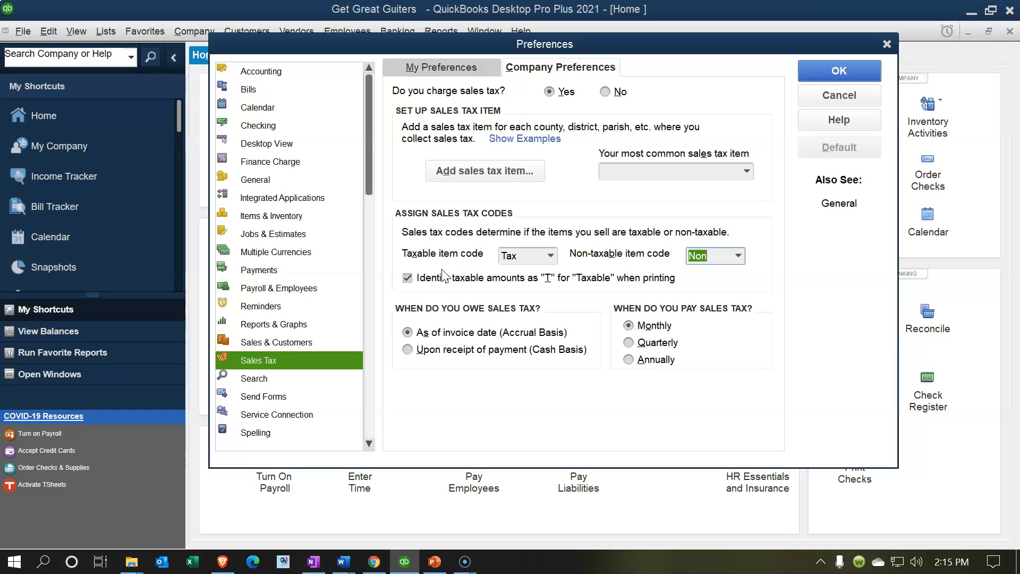
Examine the taxable and non-taxable item code choices and the sales tax payment frequency options
click(549, 256)
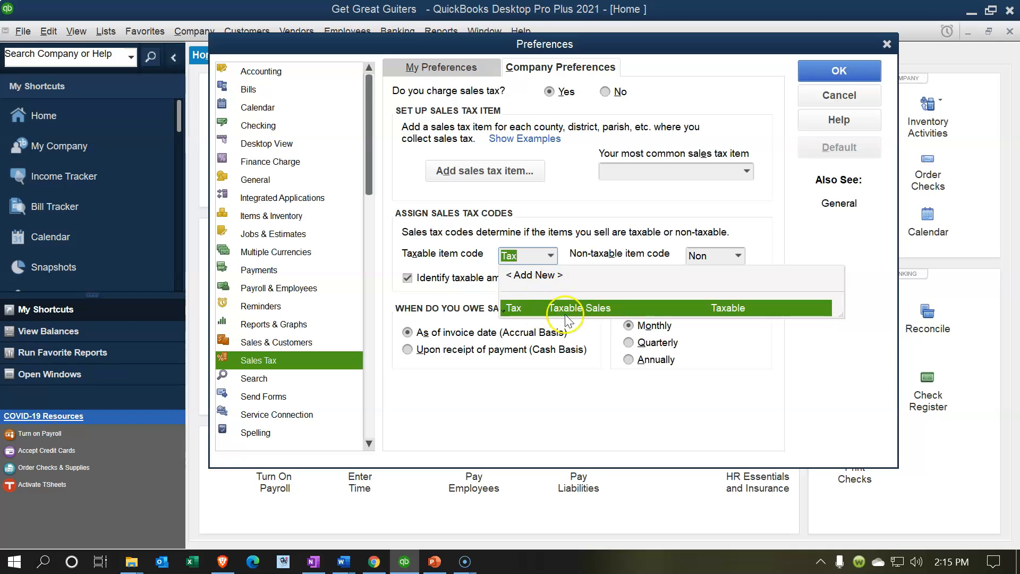
click(617, 314)
click(633, 215)
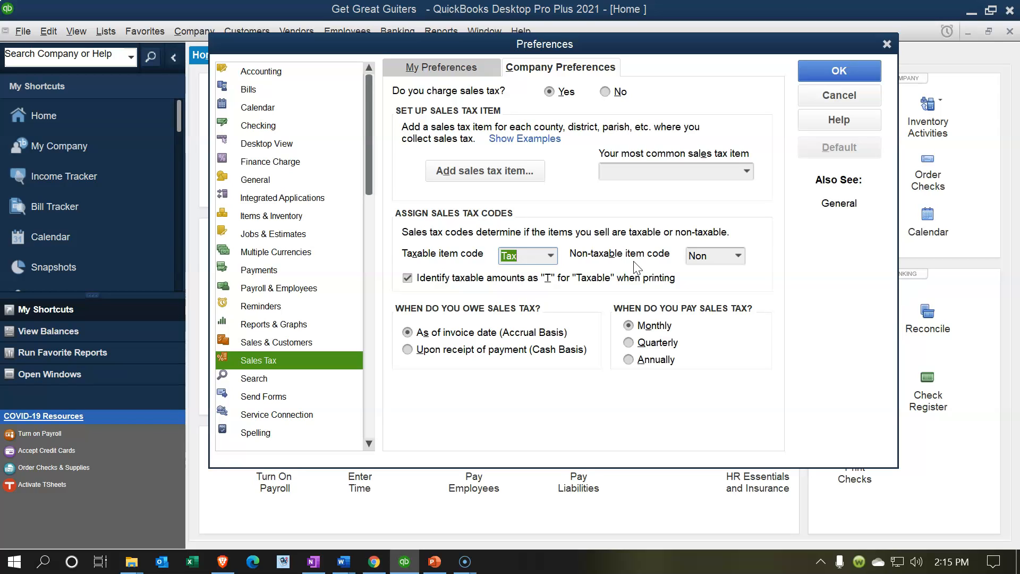
click(739, 256)
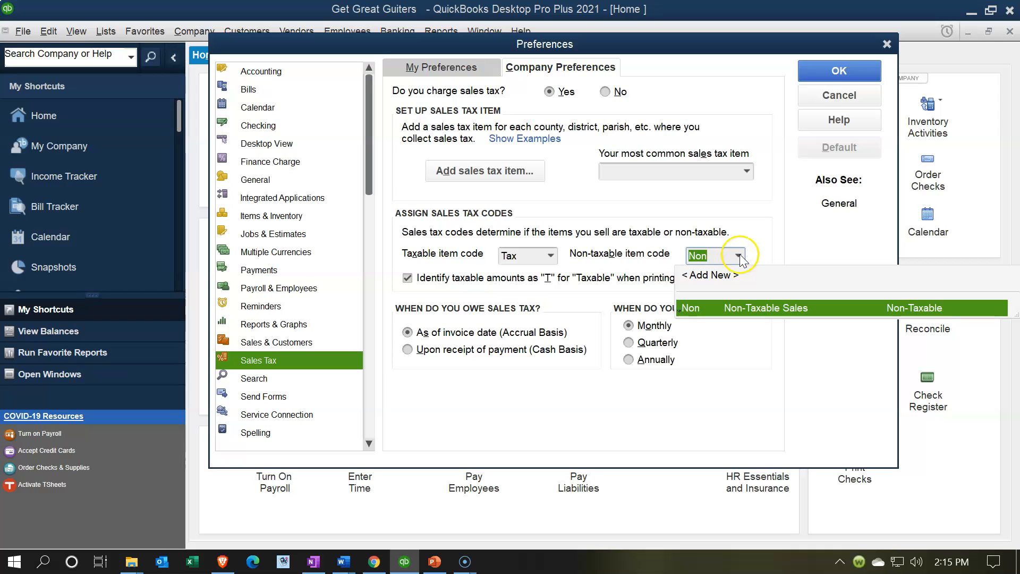
click(761, 238)
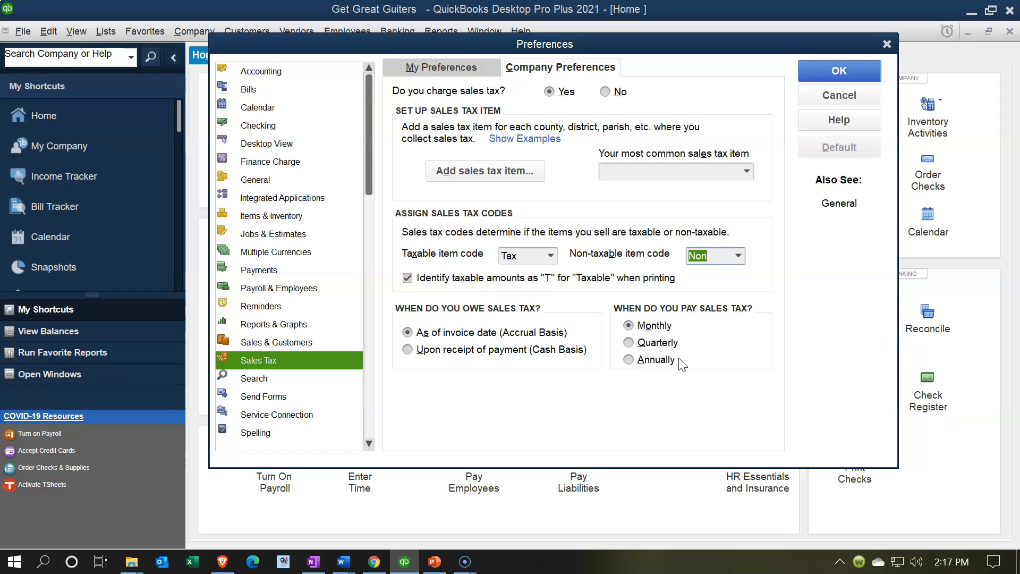
click(679, 350)
click(679, 330)
Start a new item of type Sales Tax Item and name it CA Sales Tax
click(489, 178)
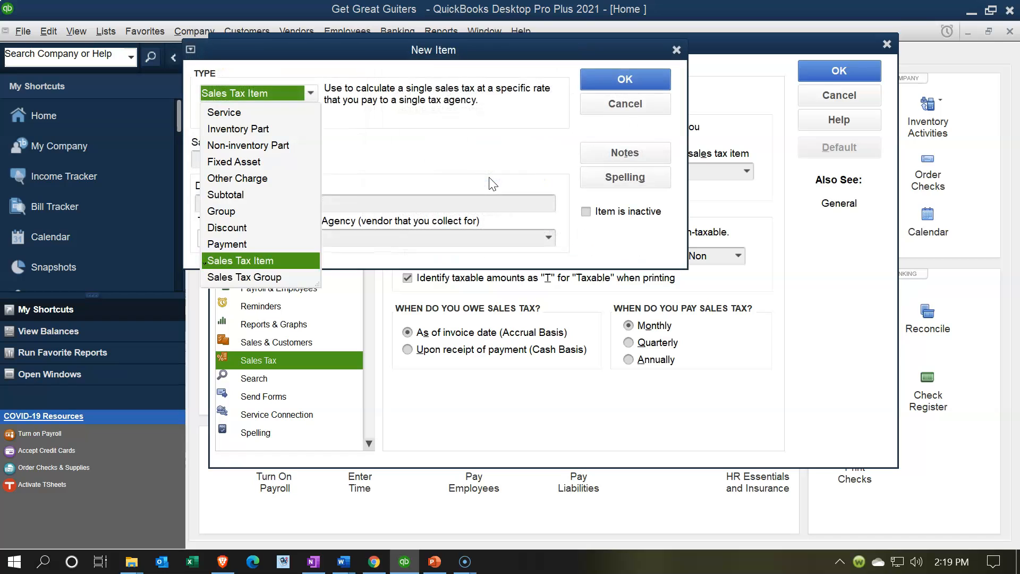
click(446, 56)
drag(446, 55, 550, 136)
click(415, 174)
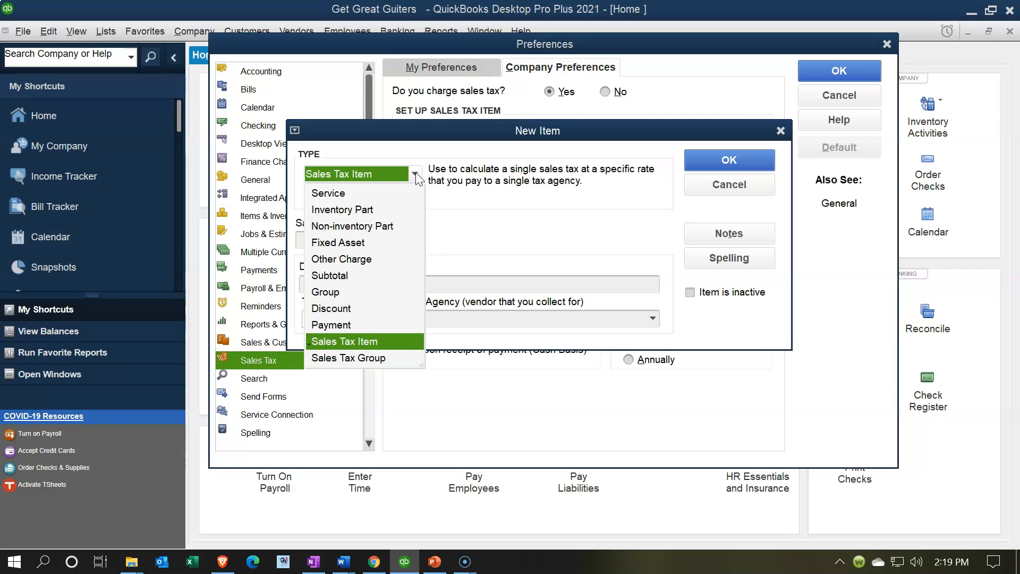
click(415, 174)
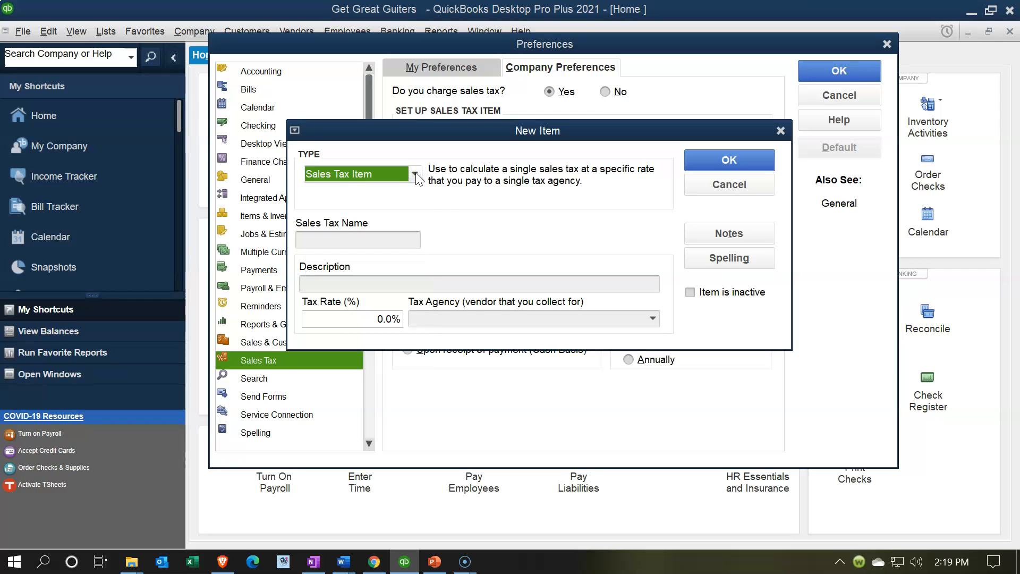
click(411, 245)
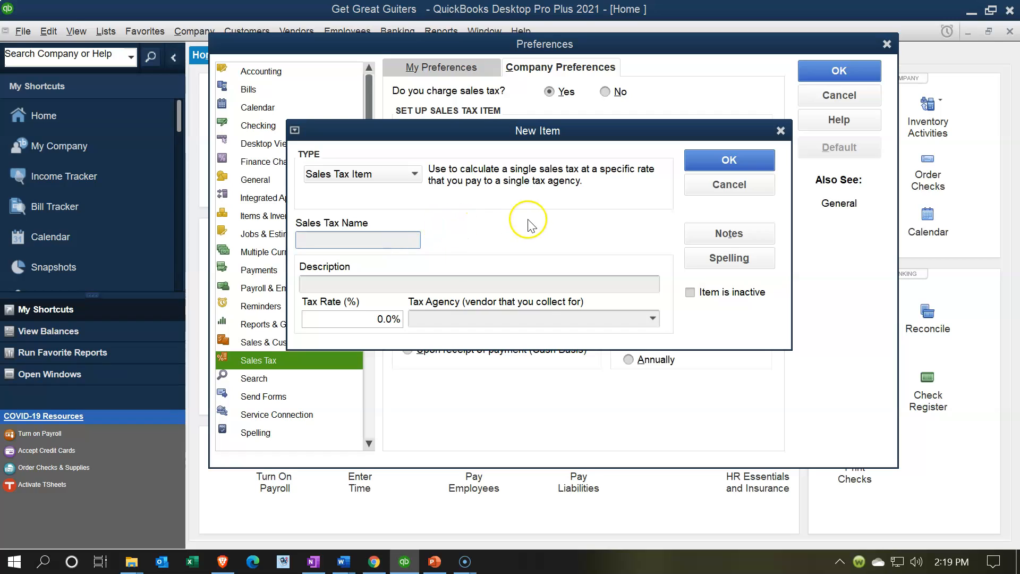
text(CA Sales Tax)
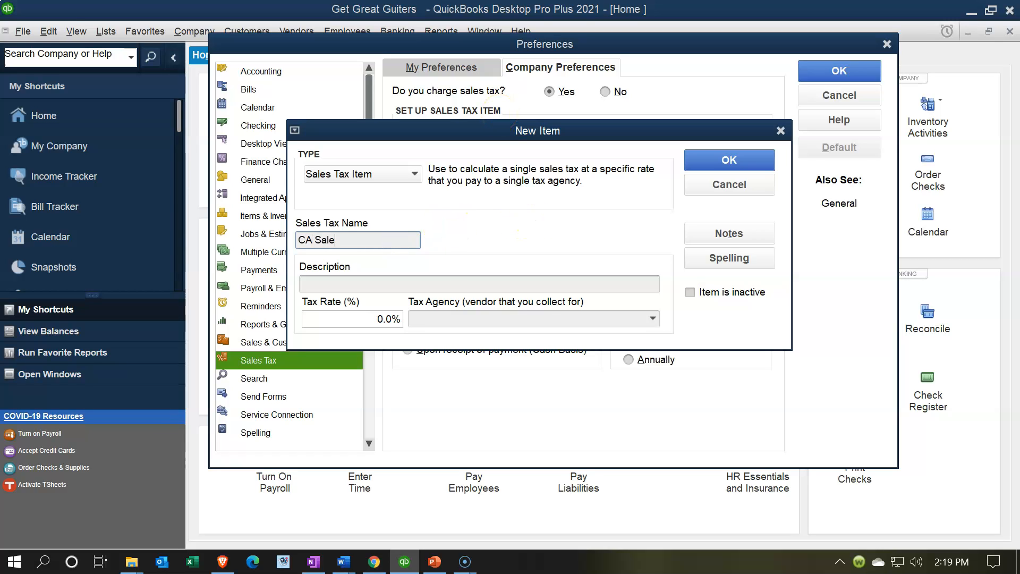
key(Tab)
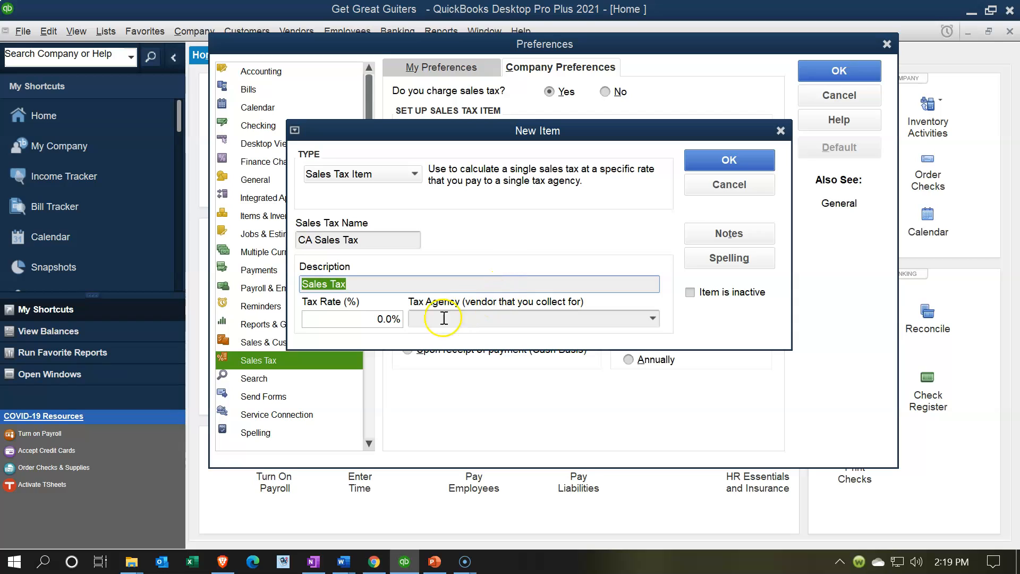
Set the tax rate of the new sales tax item to 5.0%
drag(371, 320, 423, 323)
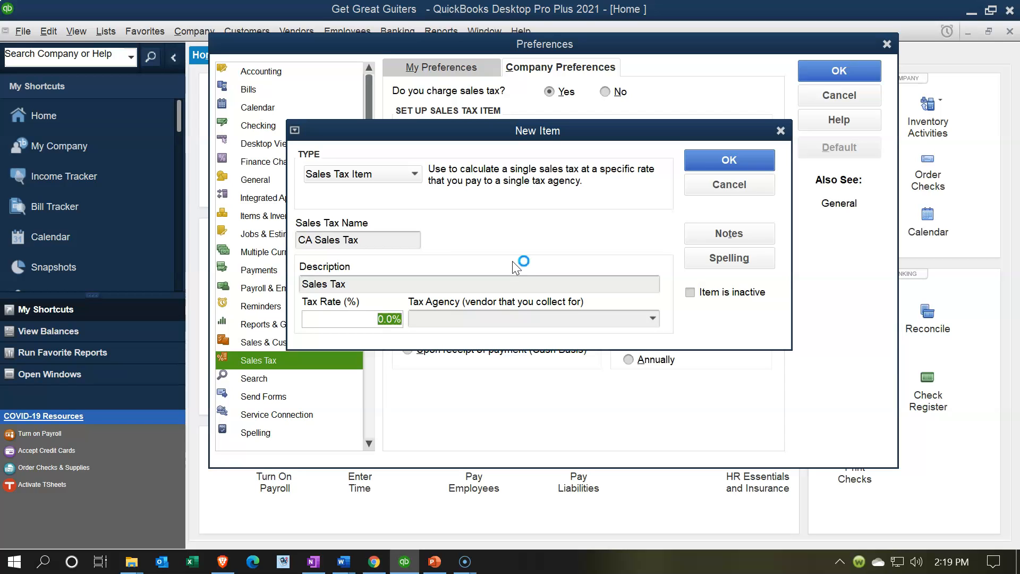
text(.05)
click(483, 199)
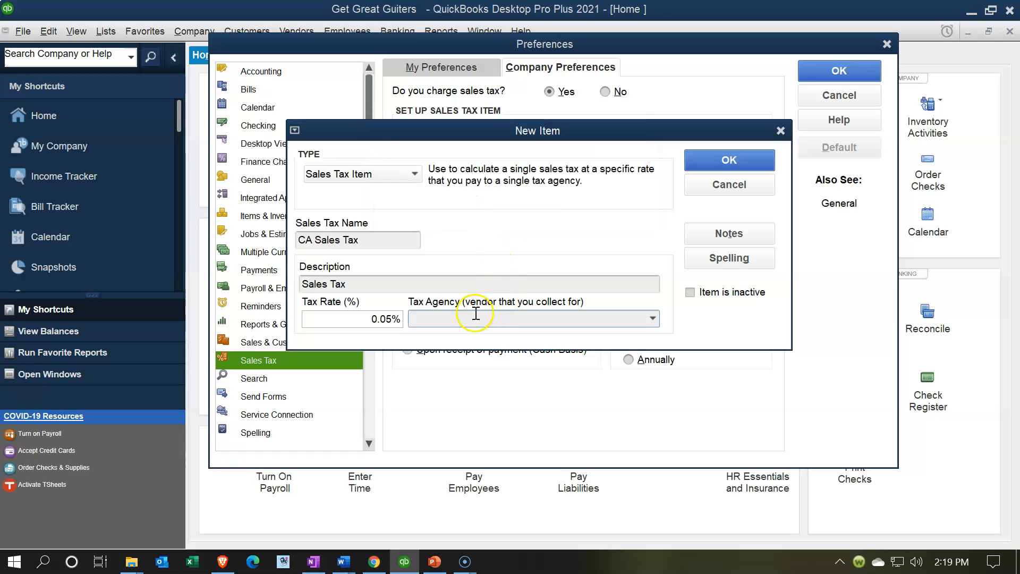
click(457, 321)
text(5)
key(Tab)
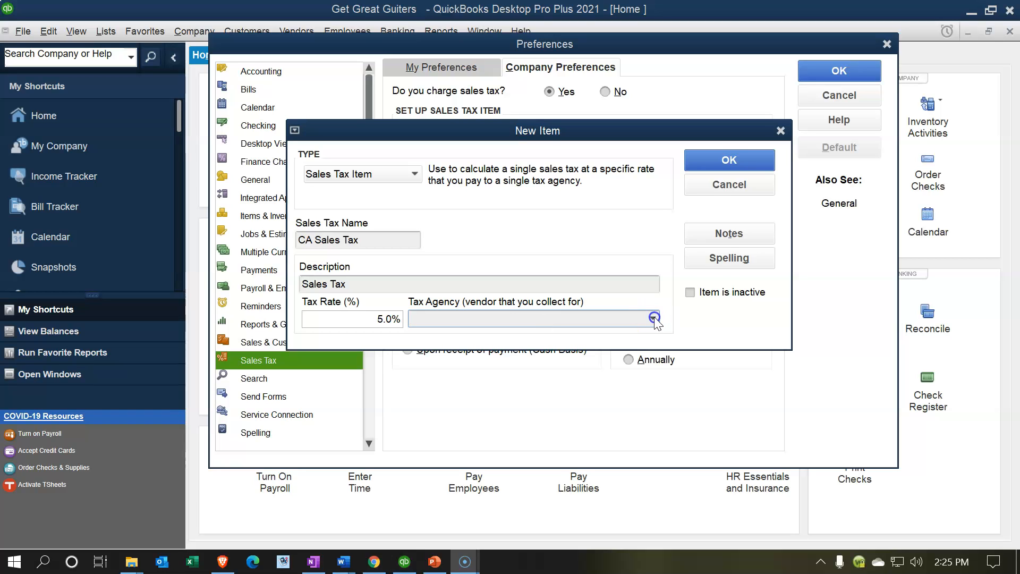
Add the vendor CA Department of Tax & Fees Admin as the item's tax agency and save the sales tax item
click(544, 319)
click(452, 340)
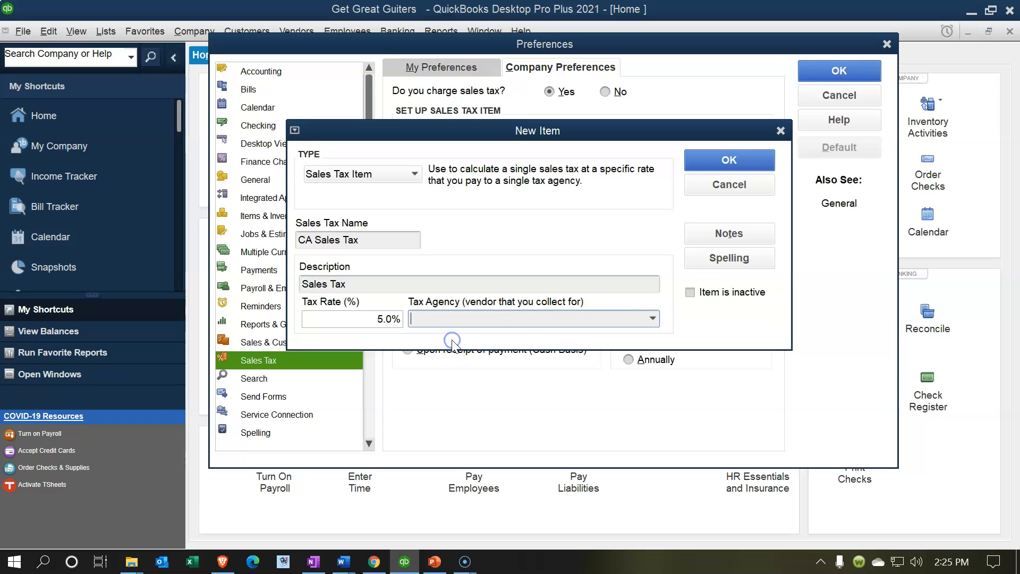
click(400, 86)
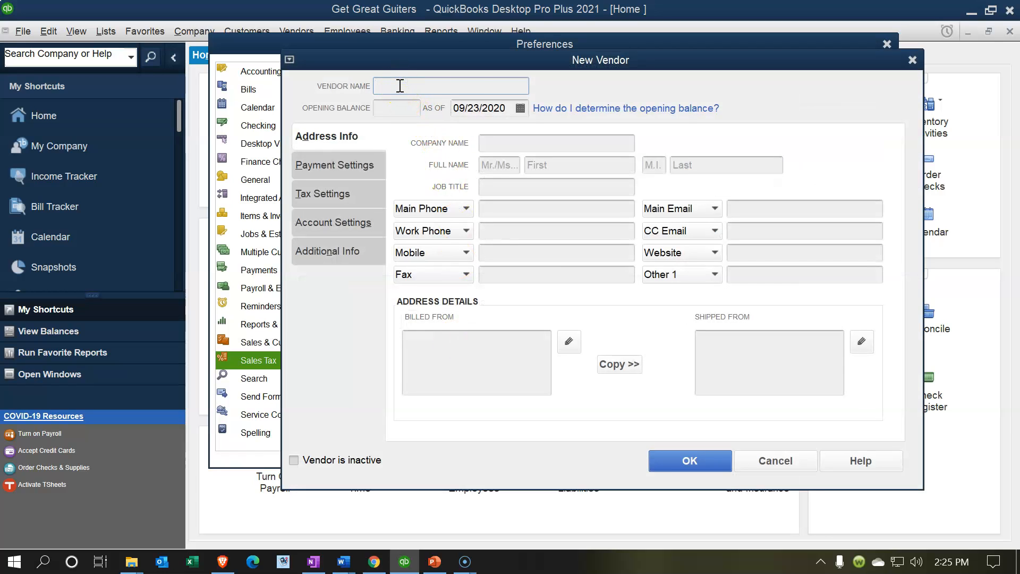
text(CA Department of Tax & Fees Admin)
key(Tab)
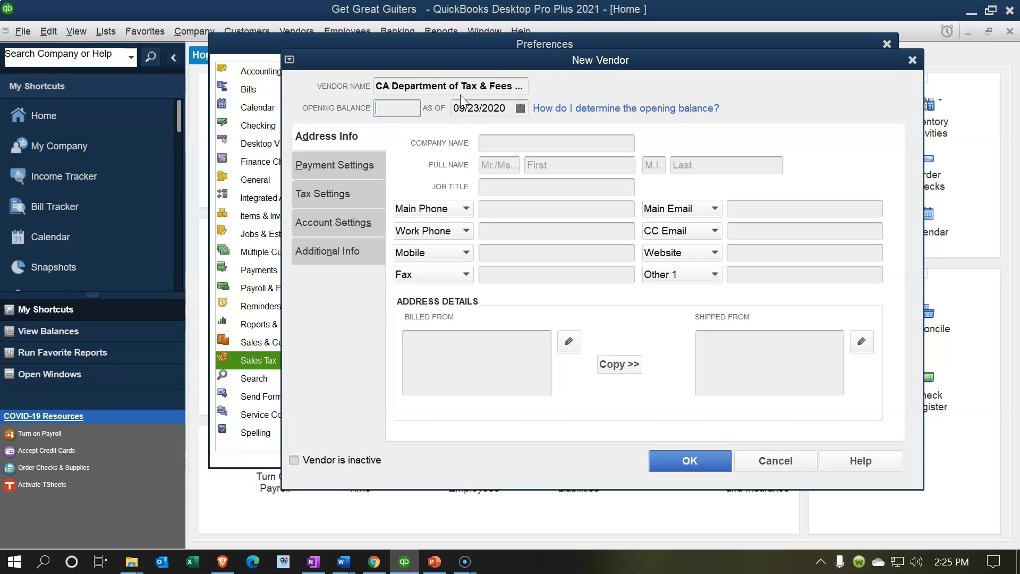
click(700, 467)
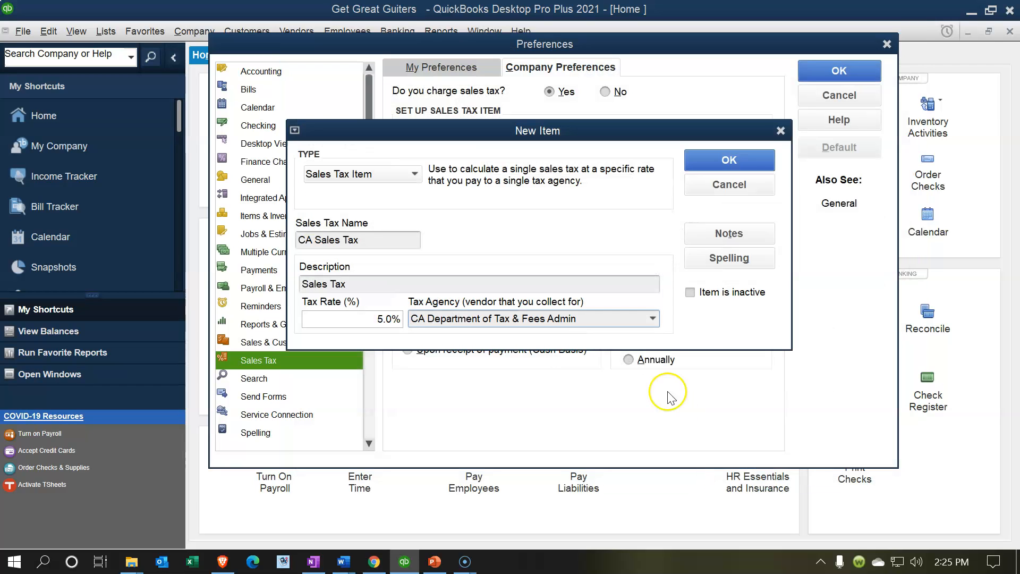
click(726, 164)
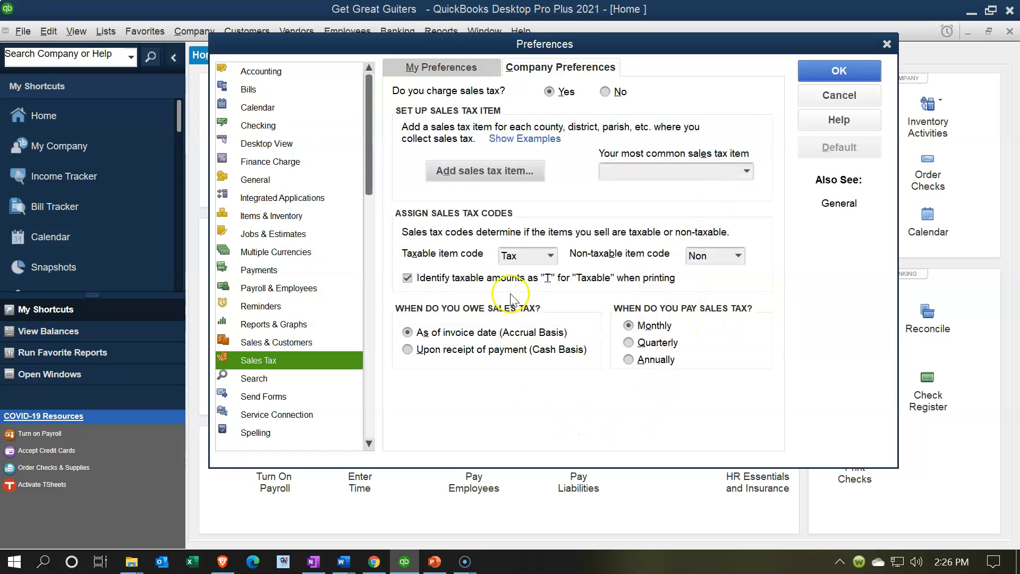
Choose CA Sales Tax as the most common sales tax item and save the preferences, making all existing customers, non-inventory and inventory parts taxable
click(746, 171)
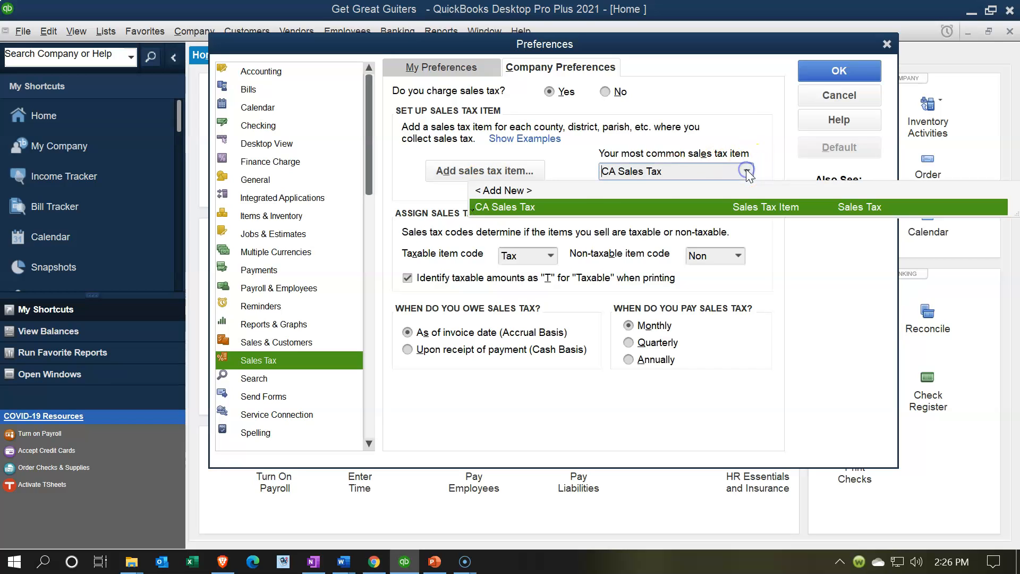
click(503, 211)
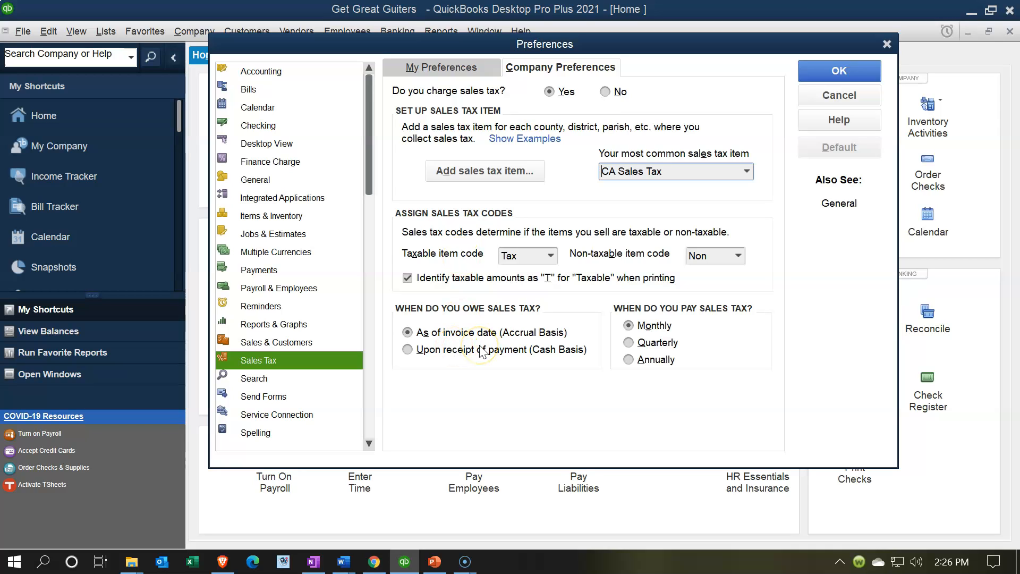
click(820, 70)
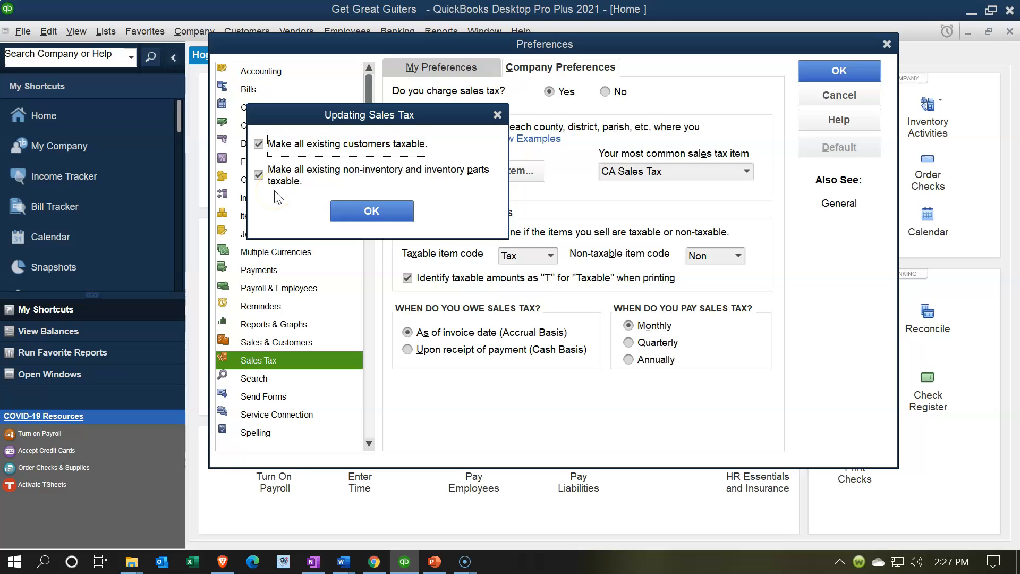
click(361, 211)
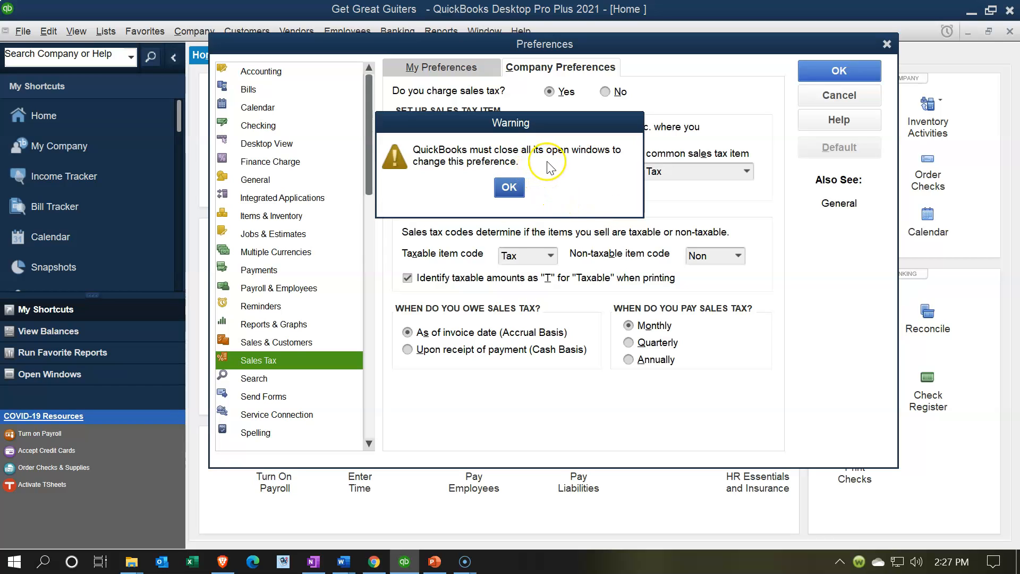
click(509, 187)
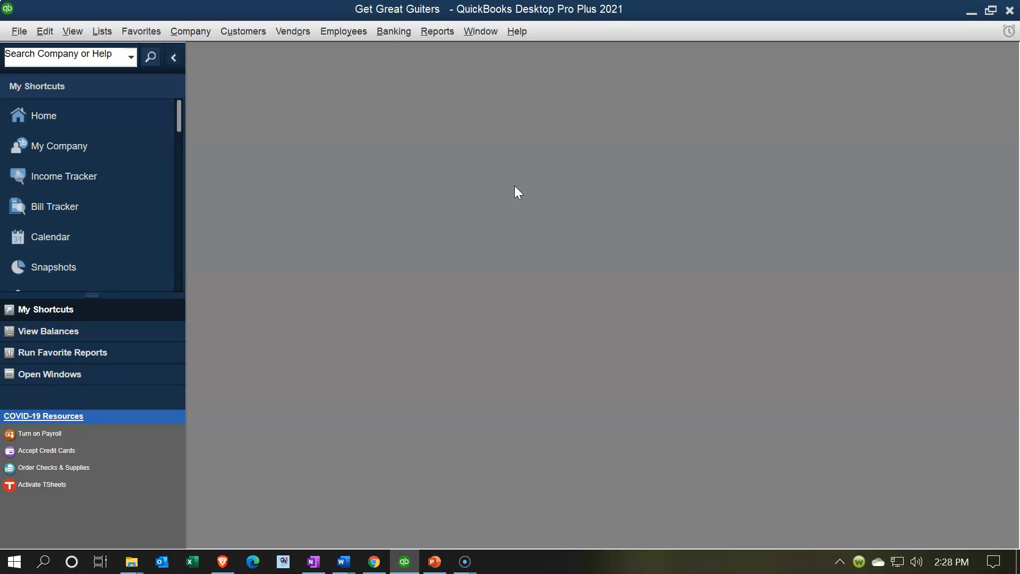
Open the Item List to check the sales tax item
click(106, 31)
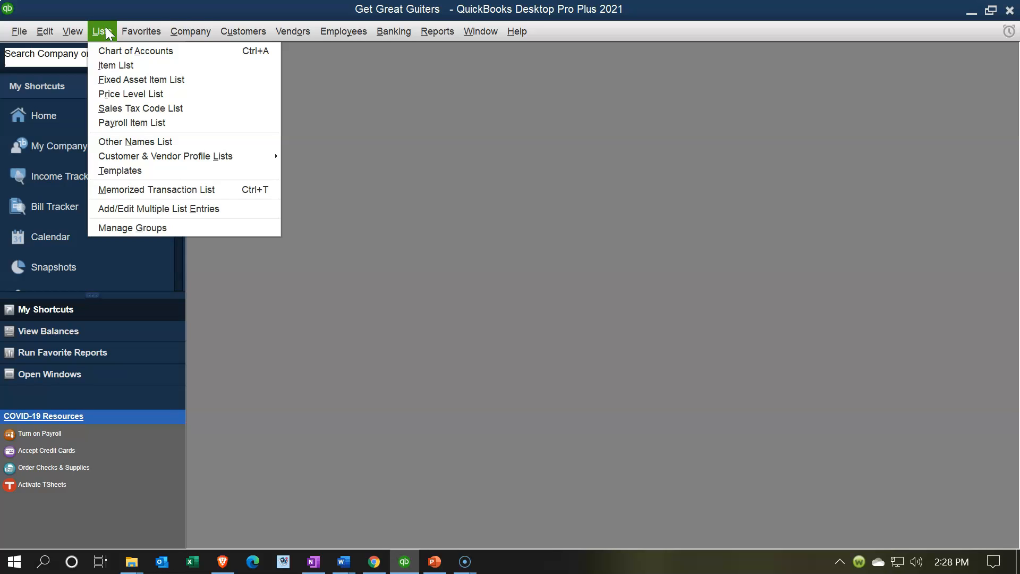
click(139, 66)
click(145, 65)
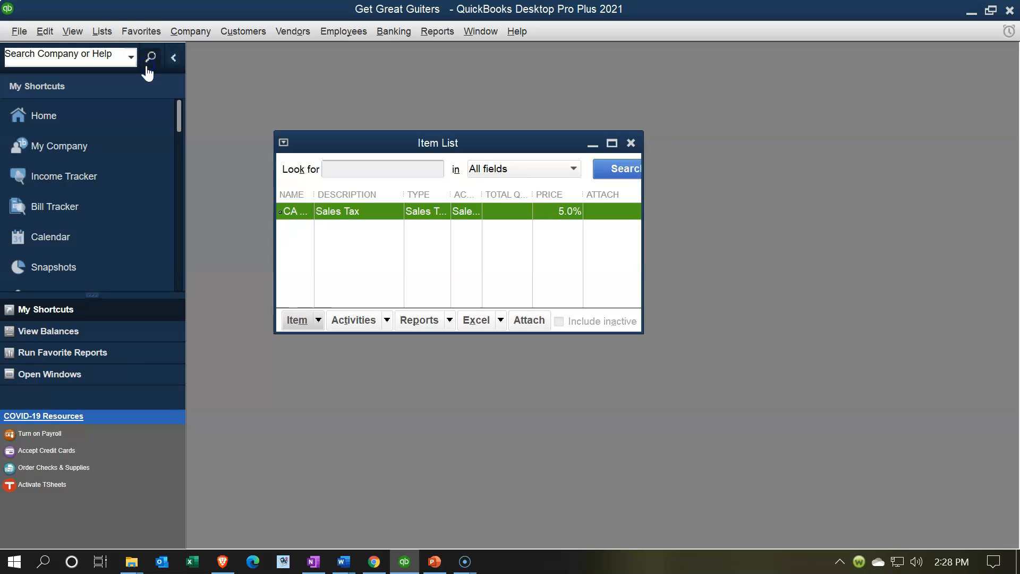
Maximize the Item List, review the CA Sales Tax item's rate and tax agency in its edit form, and close both windows
click(613, 143)
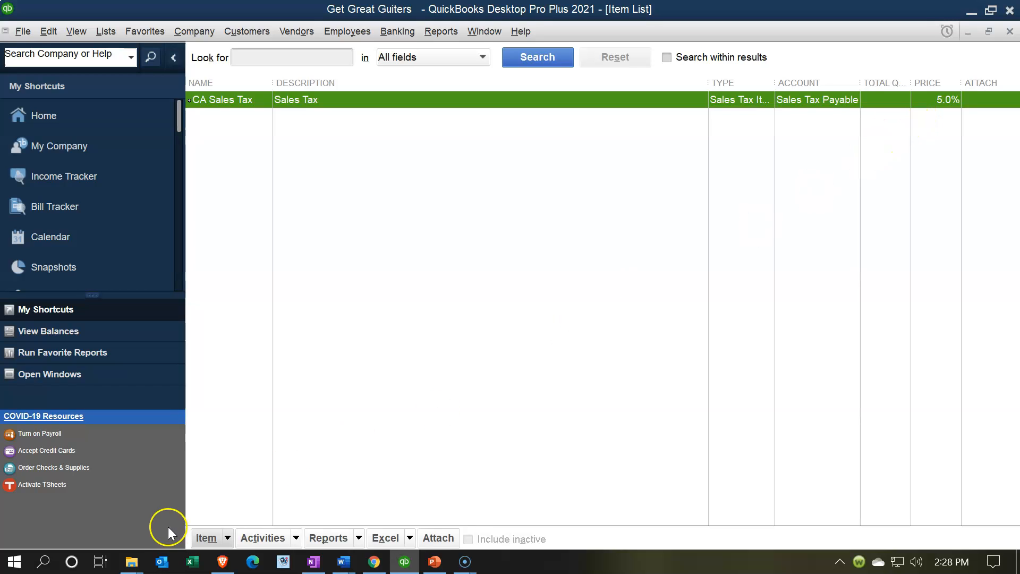
click(229, 539)
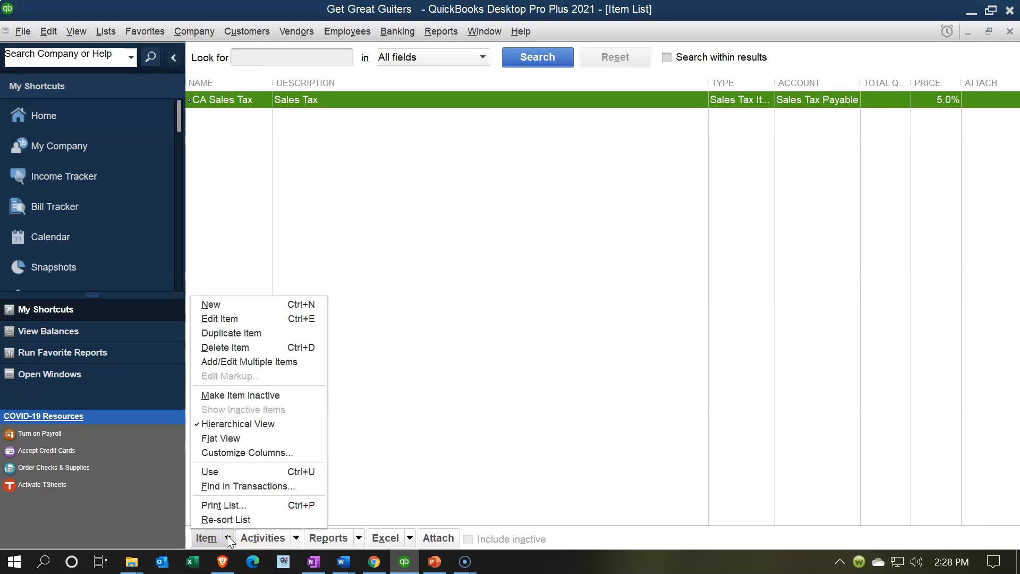
click(257, 318)
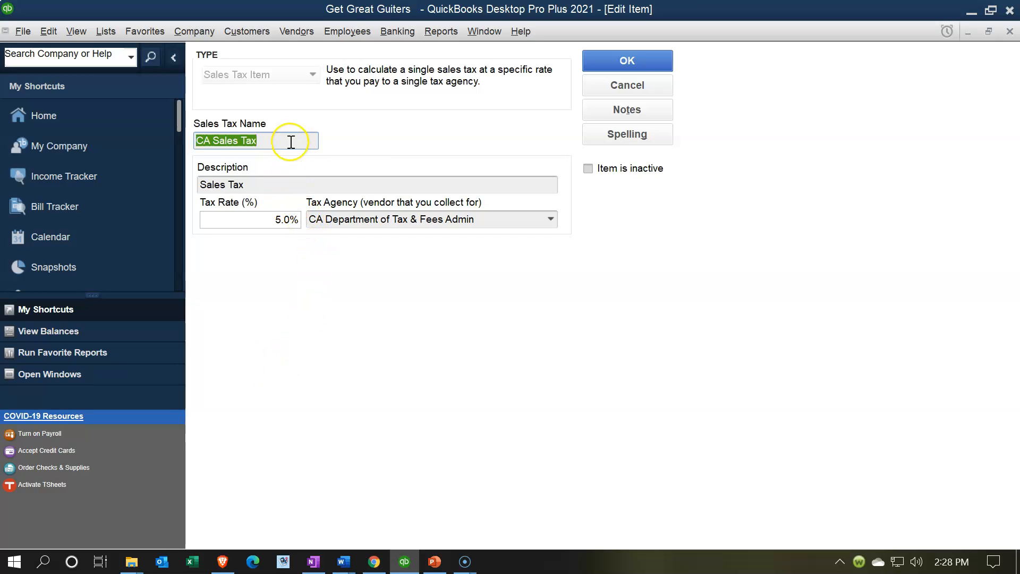
click(1009, 32)
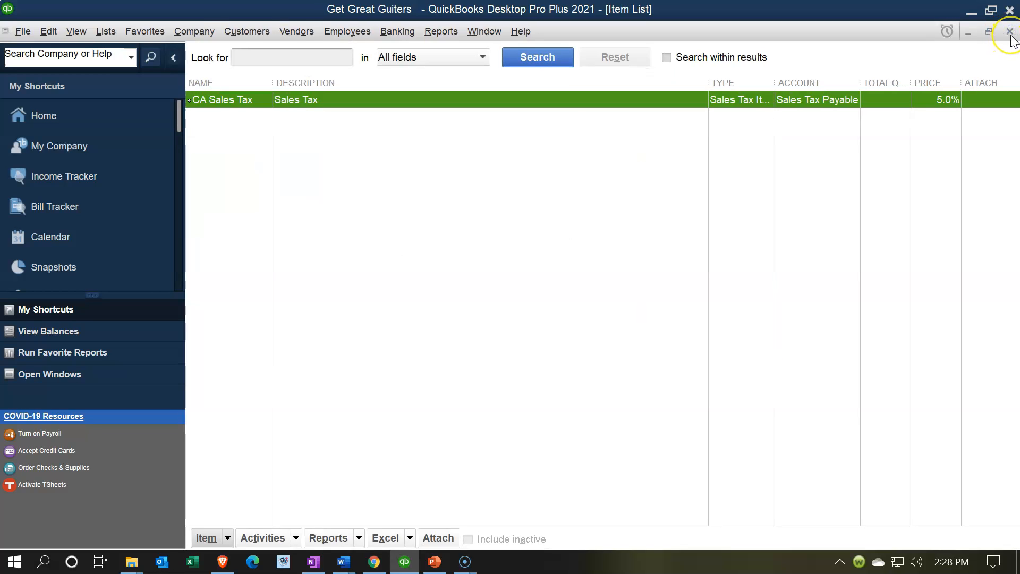
click(1010, 33)
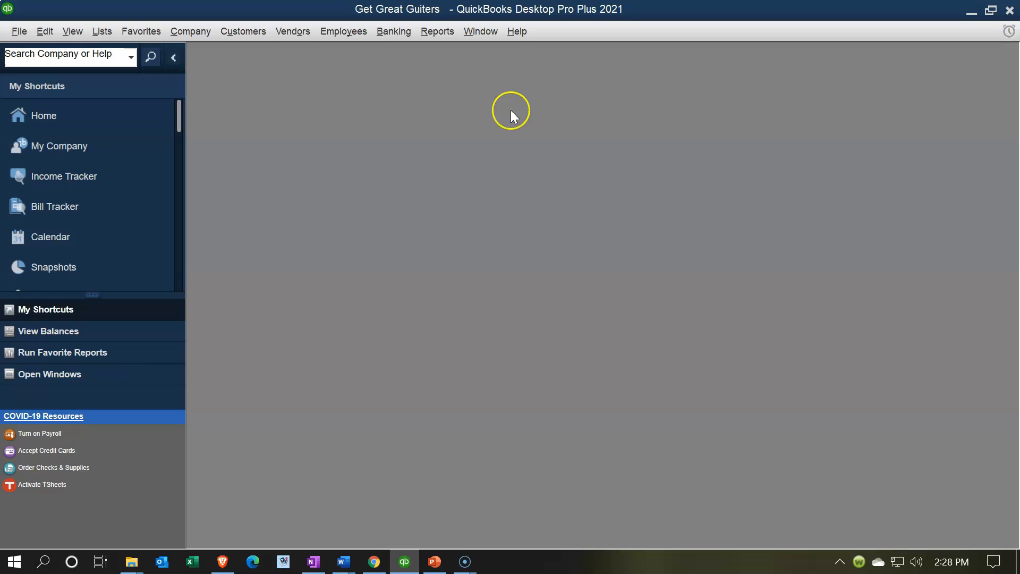
Open the company Home Page and maximize it
click(198, 31)
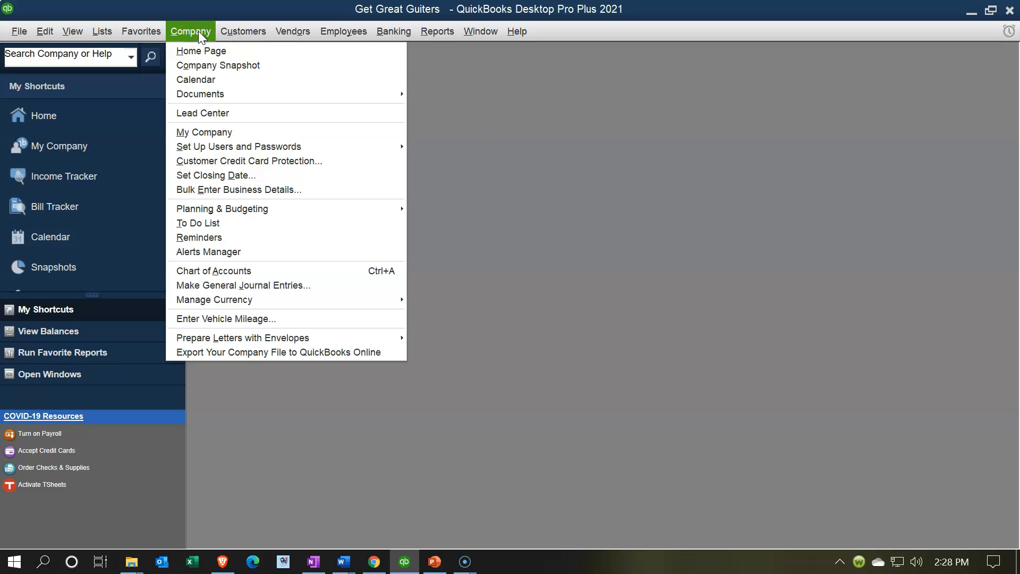
click(204, 49)
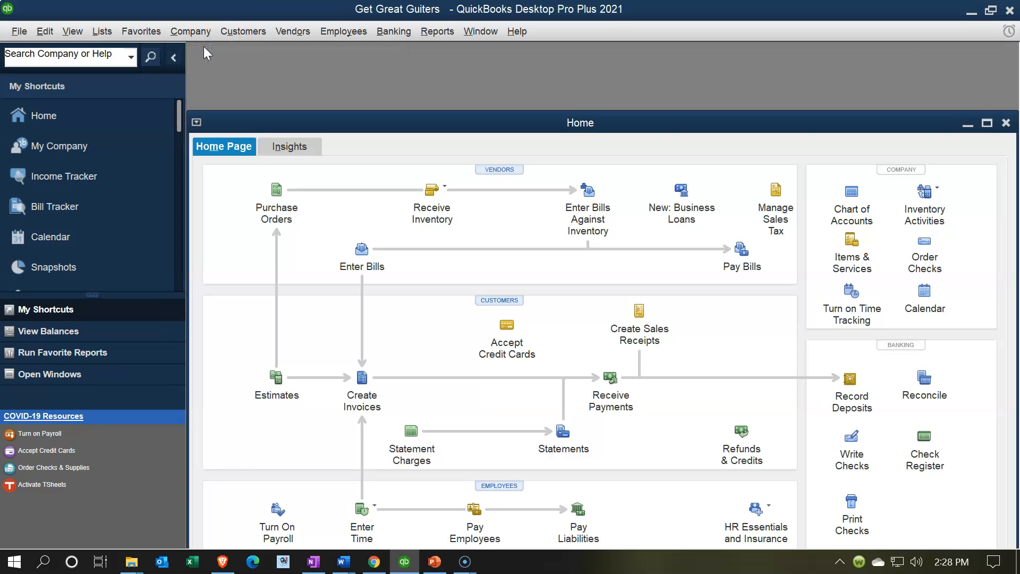
click(987, 122)
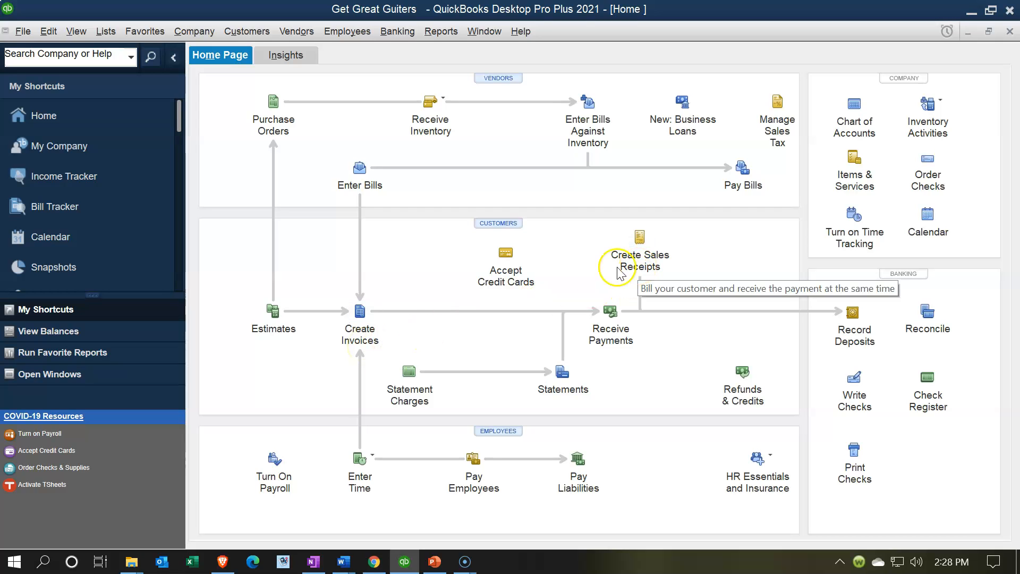
Open a blank customer invoice, collapse its customer history pane, and check the available customers
click(353, 321)
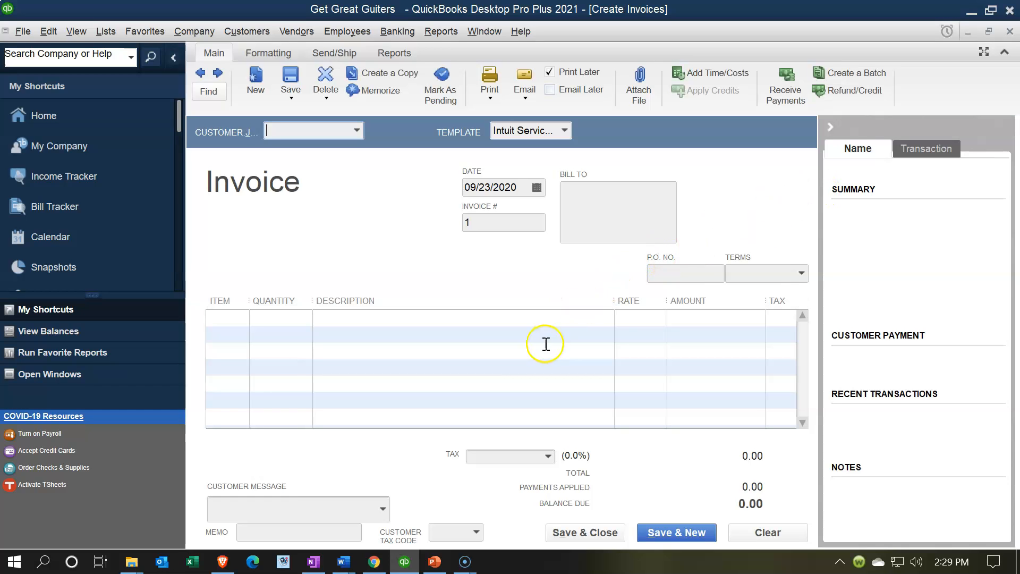
click(830, 128)
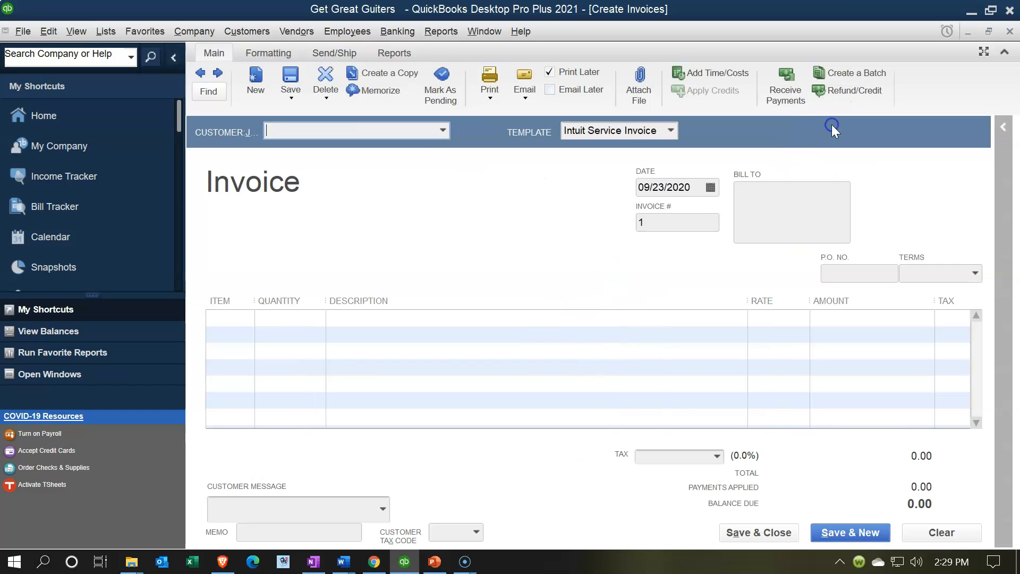
click(444, 131)
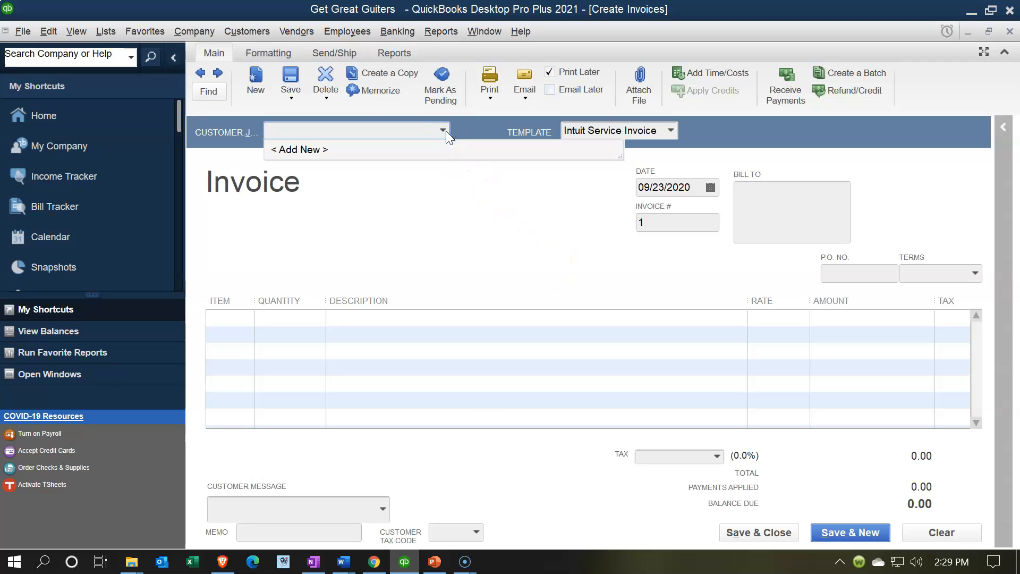
click(446, 131)
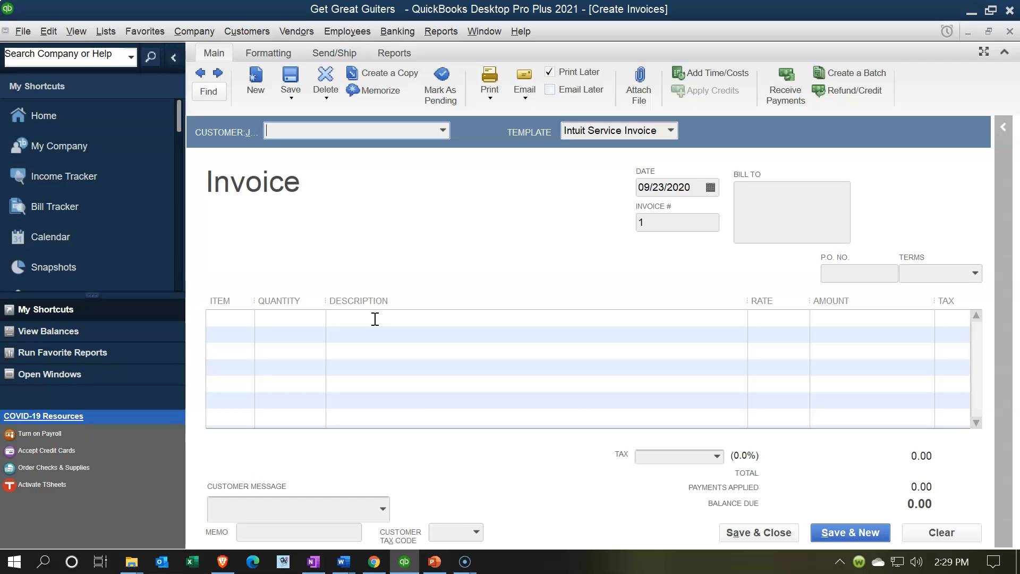
Try CA Sales Tax as the tax item on the blank invoice, and close the invoice form without saving
click(717, 456)
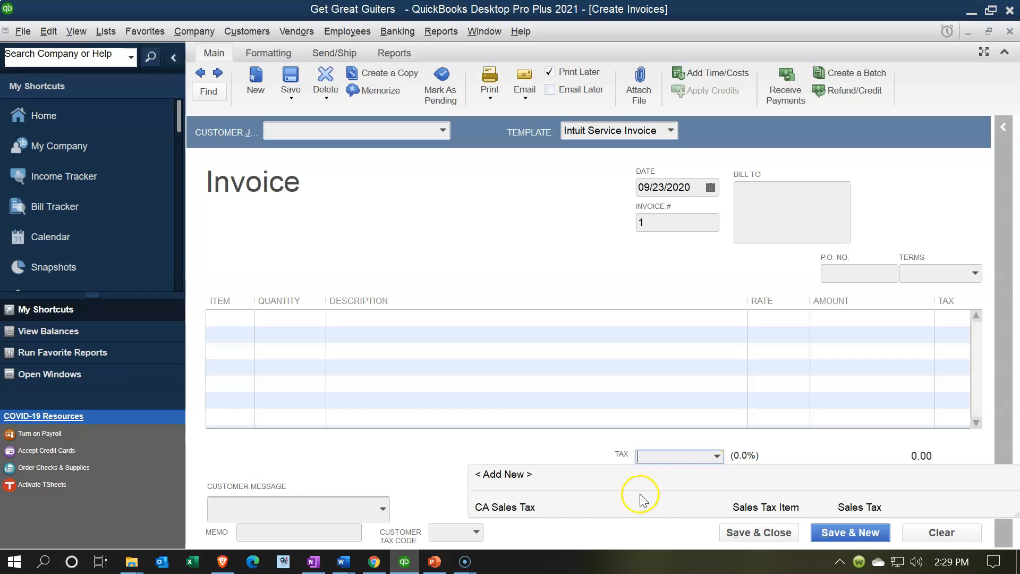
click(744, 508)
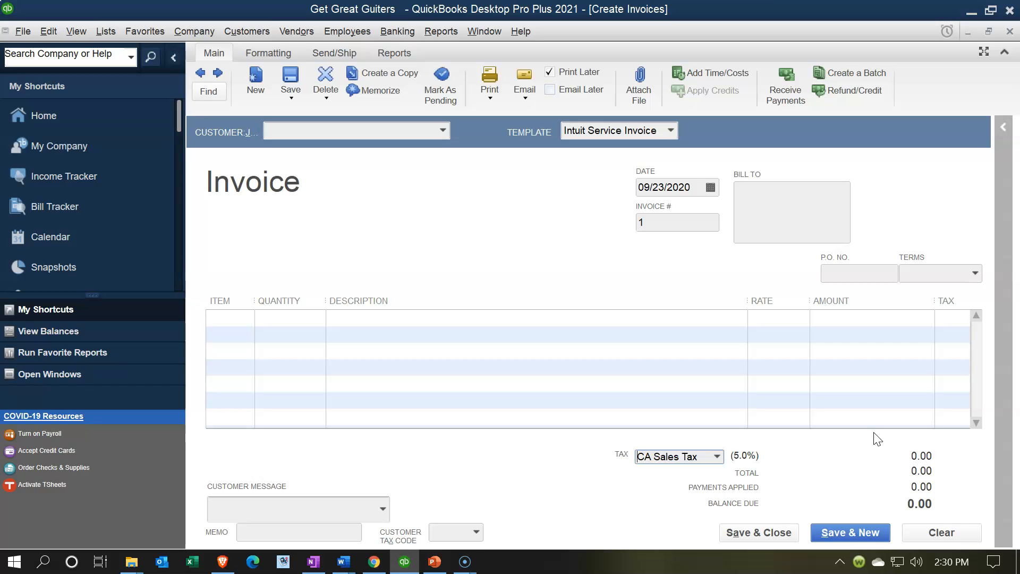
click(1011, 31)
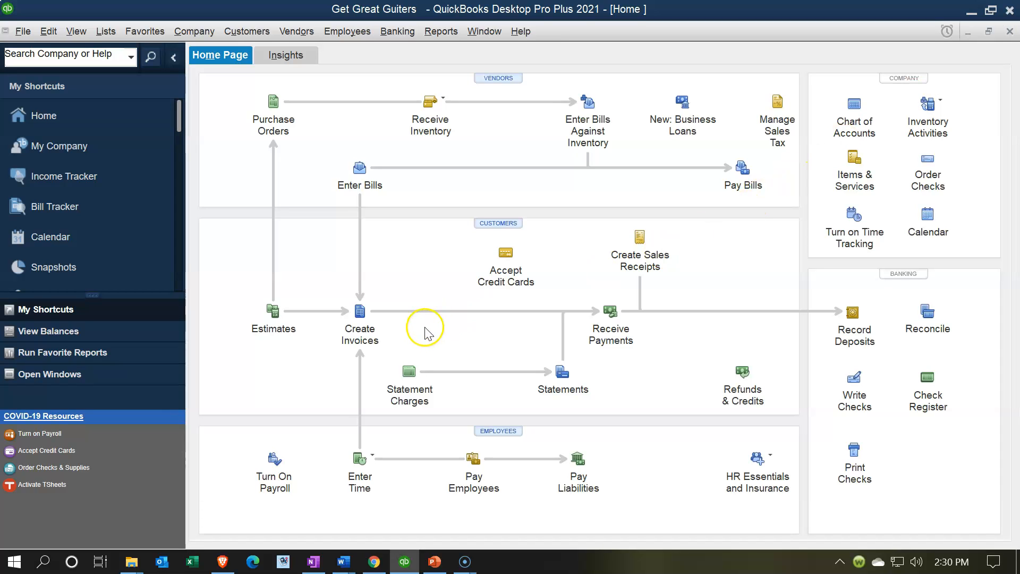